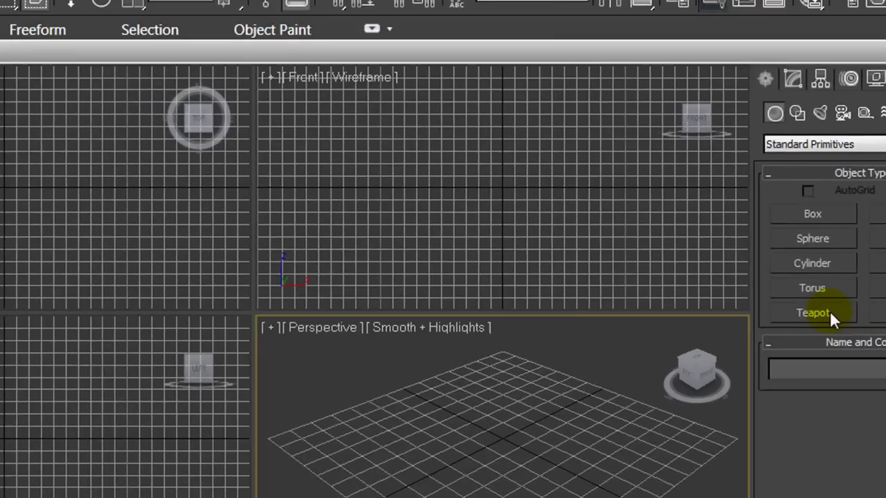
- Create a teapot, Teapot001, at the centre of the grid from Standard Primitives
left_click(744, 253)
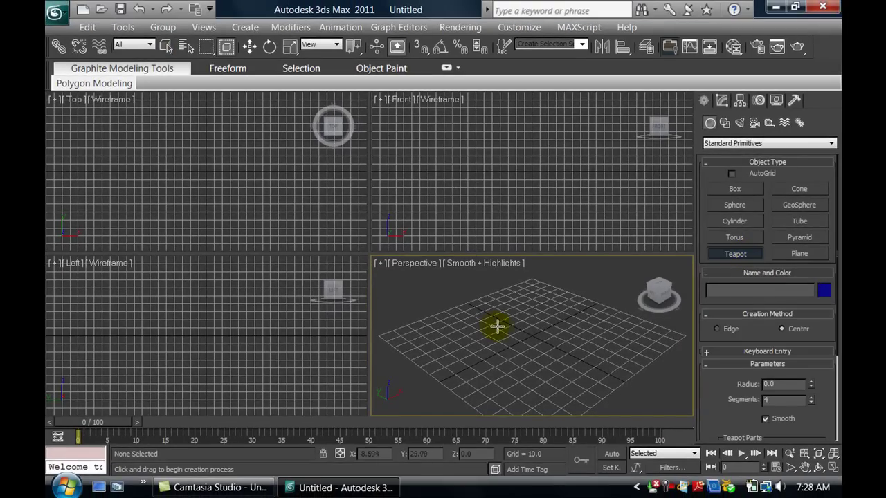
left_click_drag(499, 326, 523, 336)
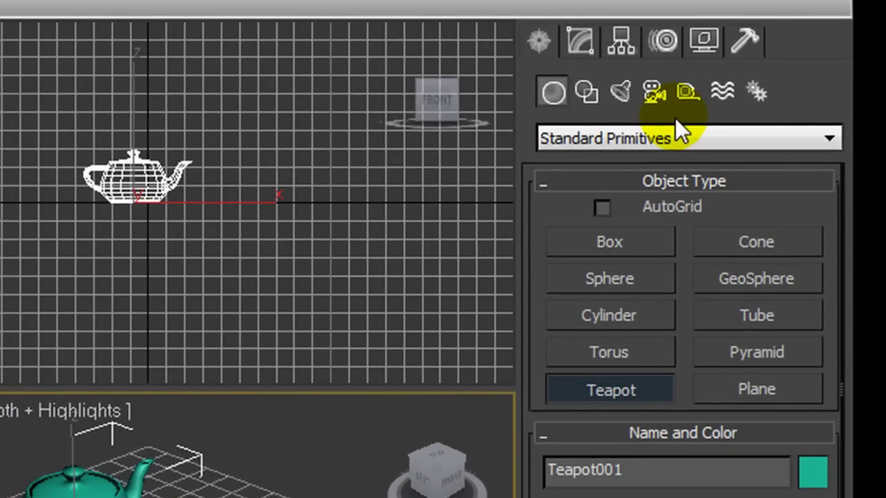
- Cycle the command panel through Modify, Hierarchy, Motion and Display, ending on Utilities
left_click(585, 41)
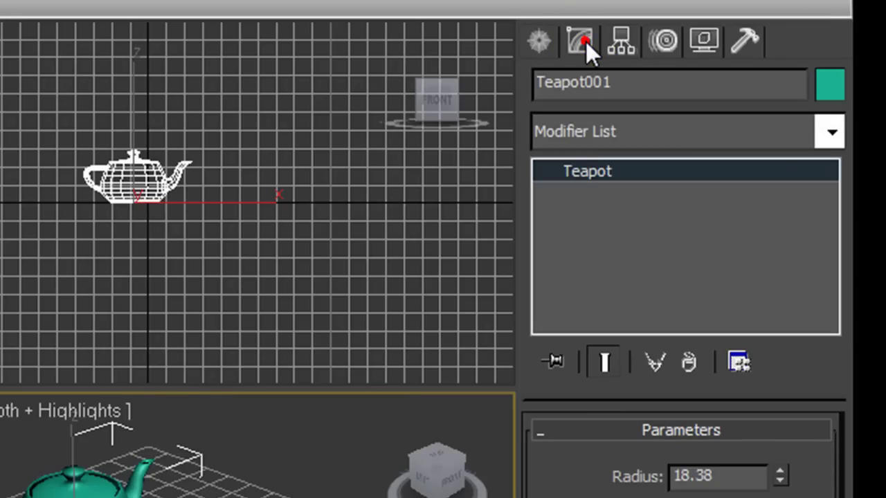
left_click(624, 43)
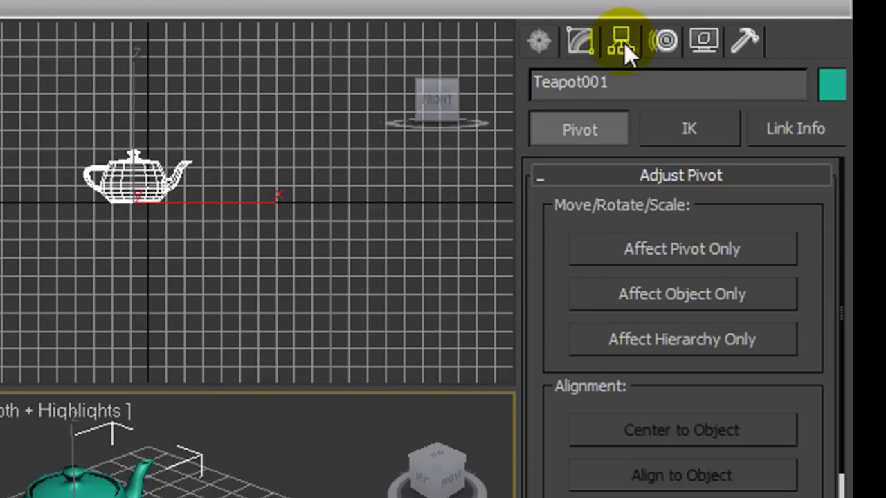
left_click(669, 45)
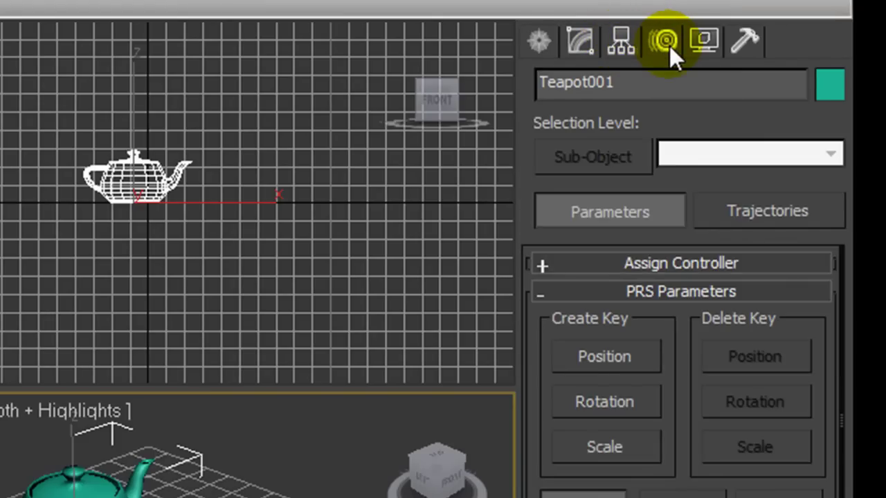
left_click(707, 44)
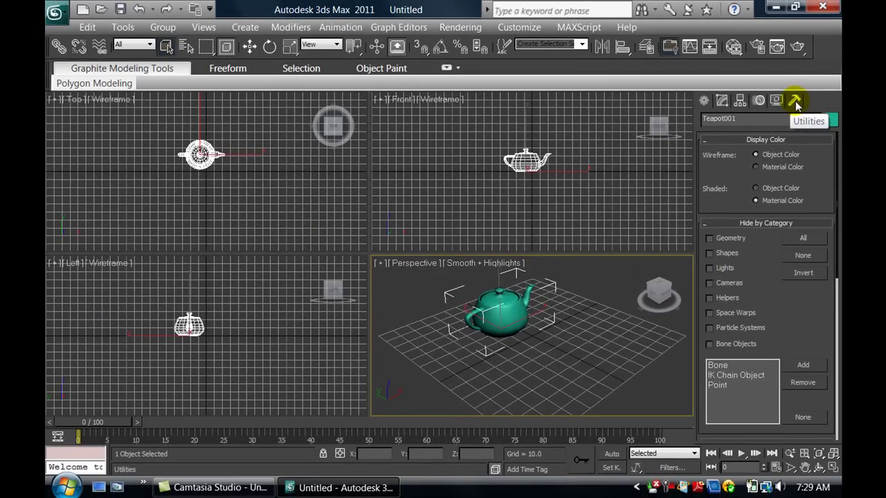
left_click(795, 102)
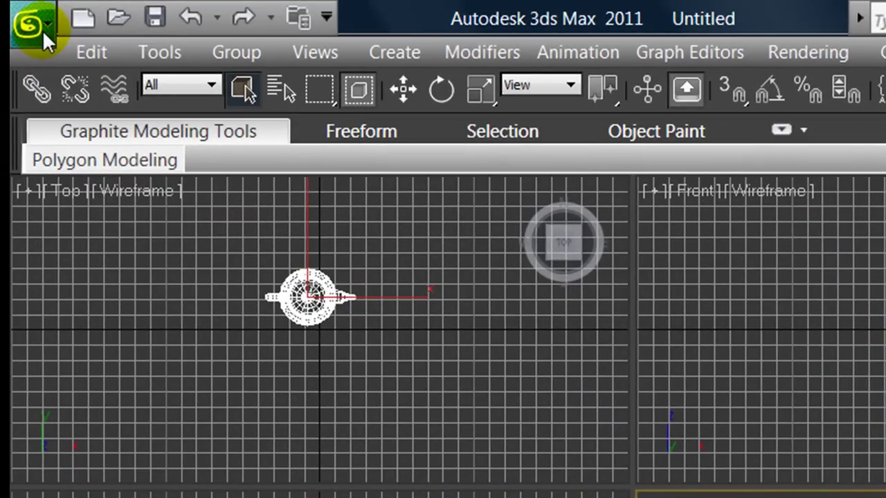
left_click(42, 30)
left_click(44, 31)
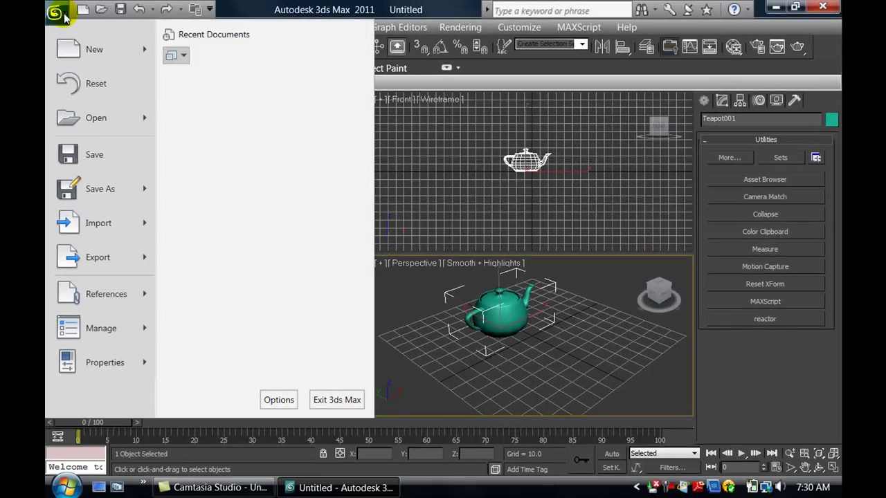
left_click(377, 92)
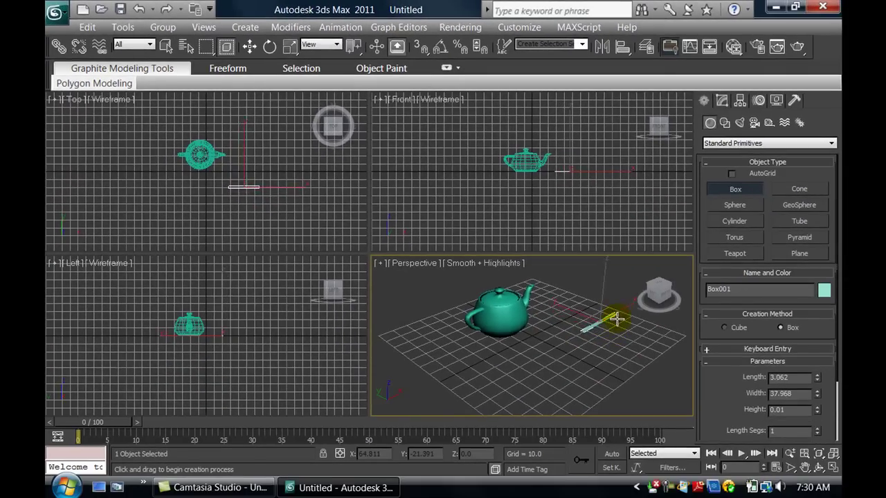
- Build Box001 to the right of the teapot by setting its base and height, then stop creating boxes
left_click_drag(616, 324, 612, 331)
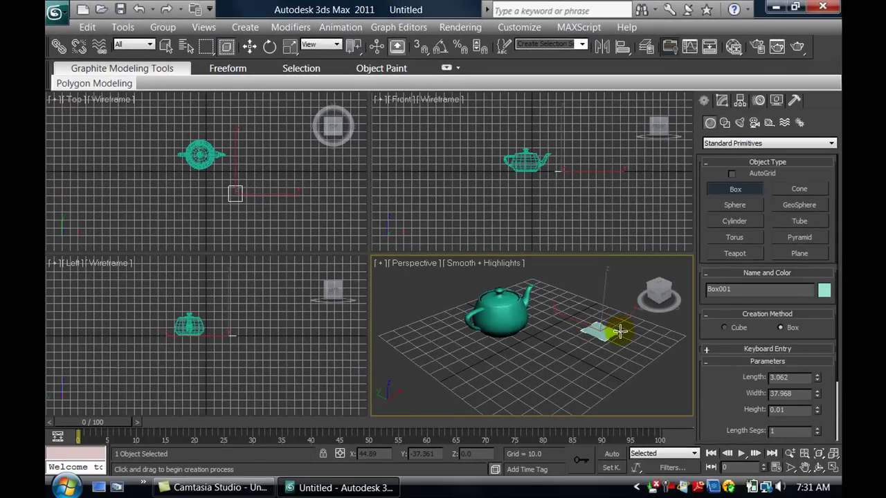
left_click(619, 313)
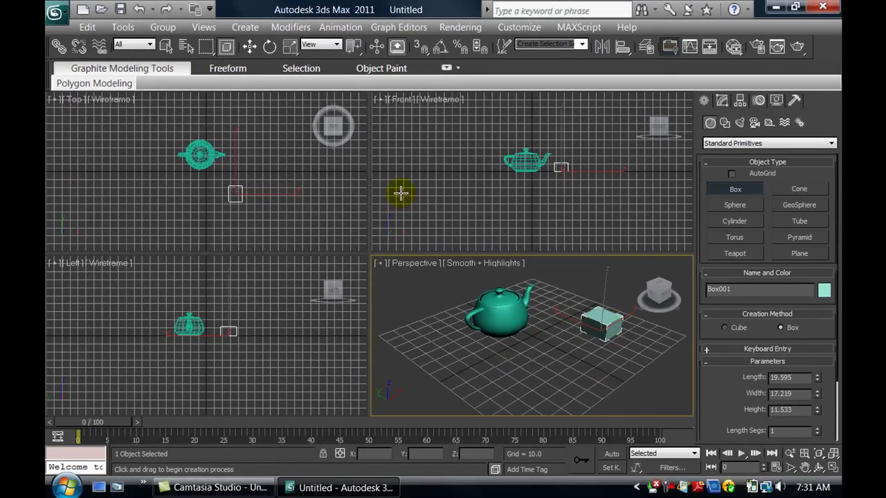
left_click(168, 47)
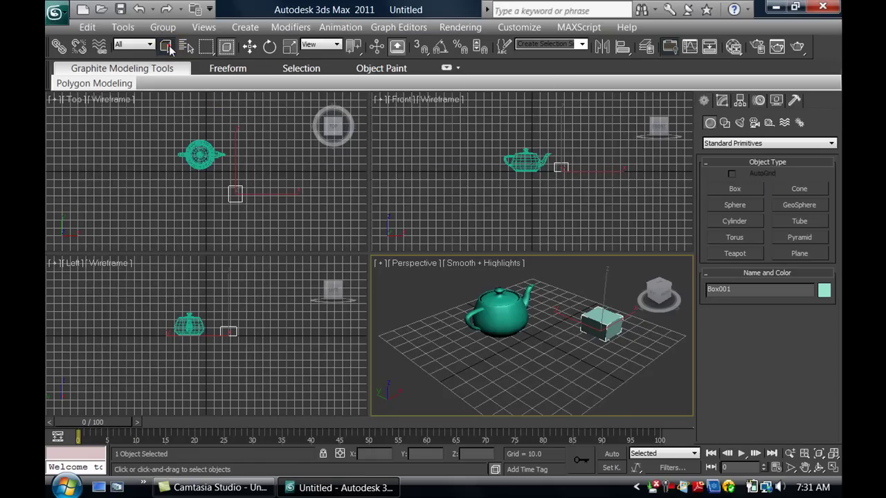
- Select the teapot, then select the box
left_click(490, 309)
left_click(489, 309)
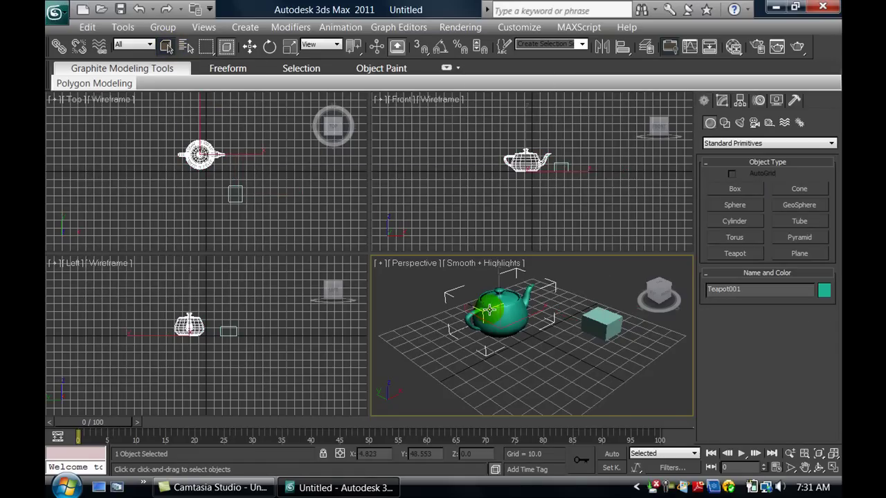
left_click(604, 322)
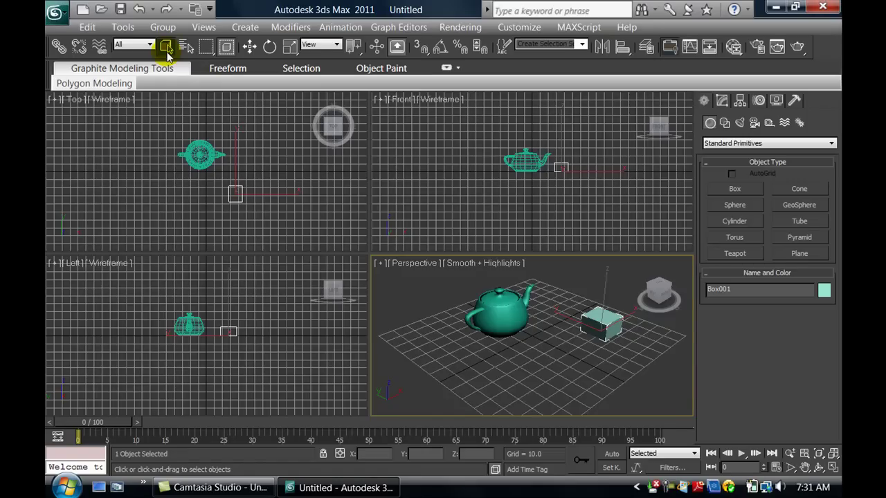
- Make the selection region circular, activate Select and Move, and pick the teapot
key("q")
key("q")
key("q")
key("q")
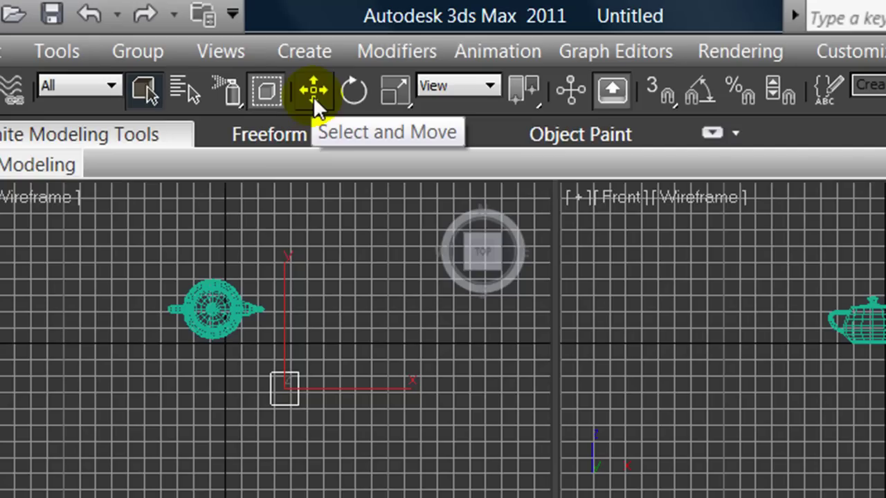
left_click(315, 100)
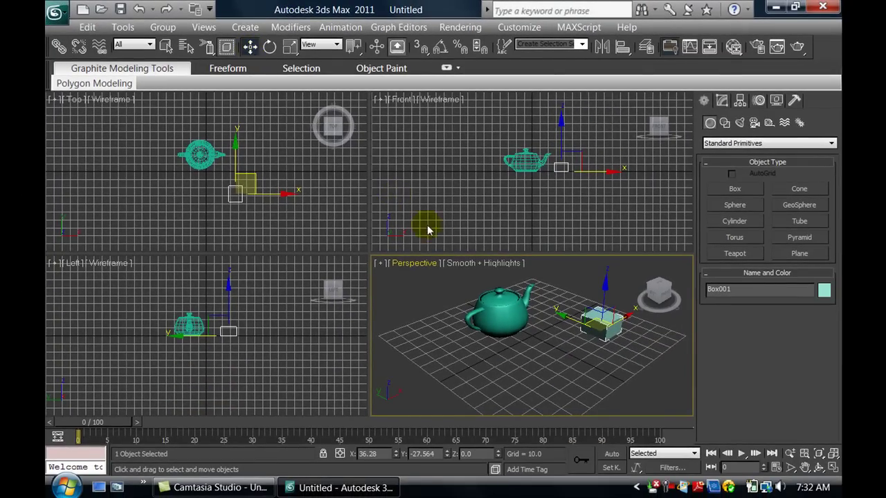
left_click(503, 315)
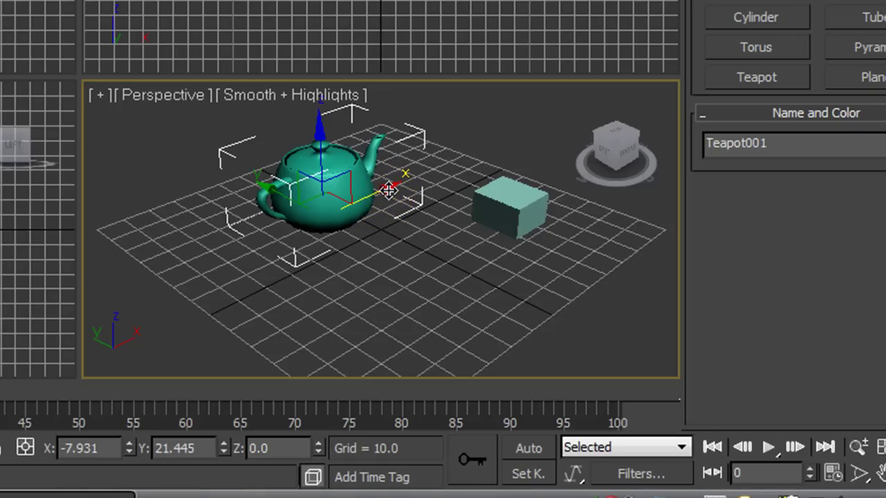
- Move the teapot across and below the grid to X -0.578, Y 29.028, Z -3.219
mouse_move(388, 190)
left_mouse_down()
mouse_move(385, 233)
mouse_move(382, 168)
mouse_move(372, 205)
mouse_move(346, 219)
mouse_move(350, 171)
mouse_move(368, 209)
mouse_move(426, 214)
mouse_move(386, 188)
mouse_move(409, 164)
mouse_move(356, 204)
left_mouse_up()
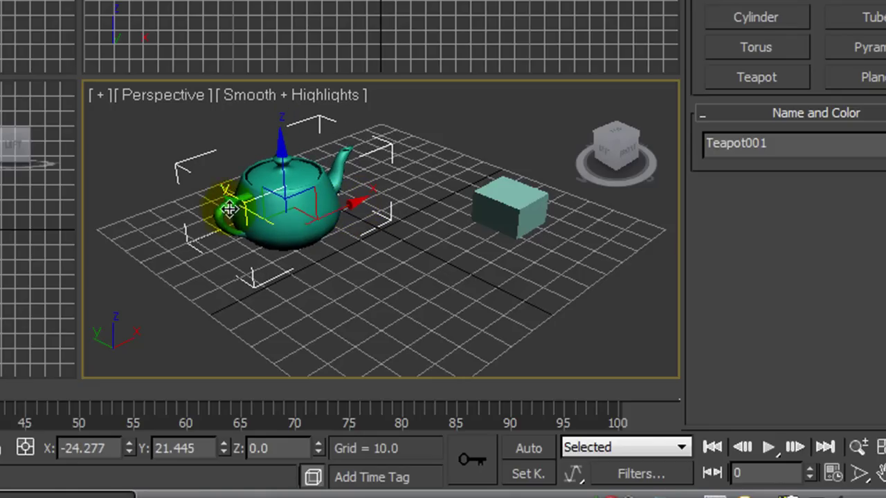
left_click_drag(228, 204, 279, 247)
mouse_move(277, 180)
left_mouse_down()
mouse_move(231, 174)
mouse_move(226, 231)
mouse_move(370, 311)
mouse_move(259, 245)
mouse_move(270, 256)
left_mouse_up()
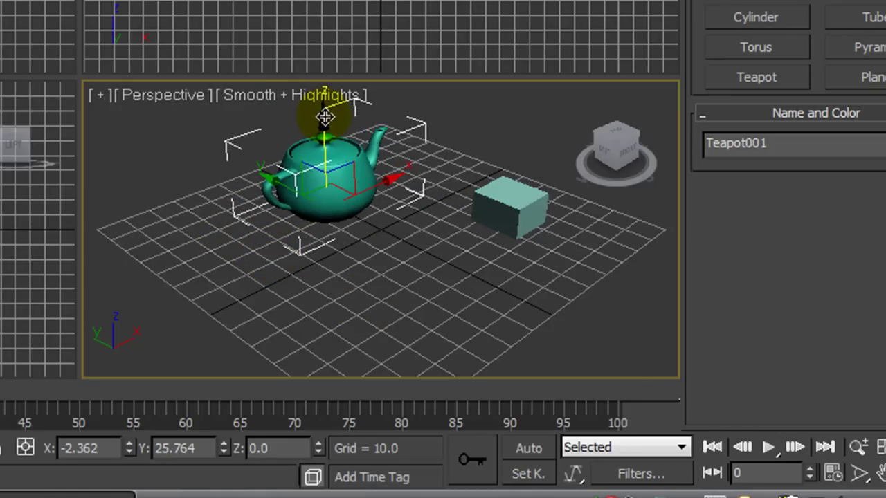
mouse_move(323, 115)
left_mouse_down()
mouse_move(308, 228)
mouse_move(312, 200)
mouse_move(288, 183)
mouse_move(302, 134)
mouse_move(309, 142)
left_mouse_up()
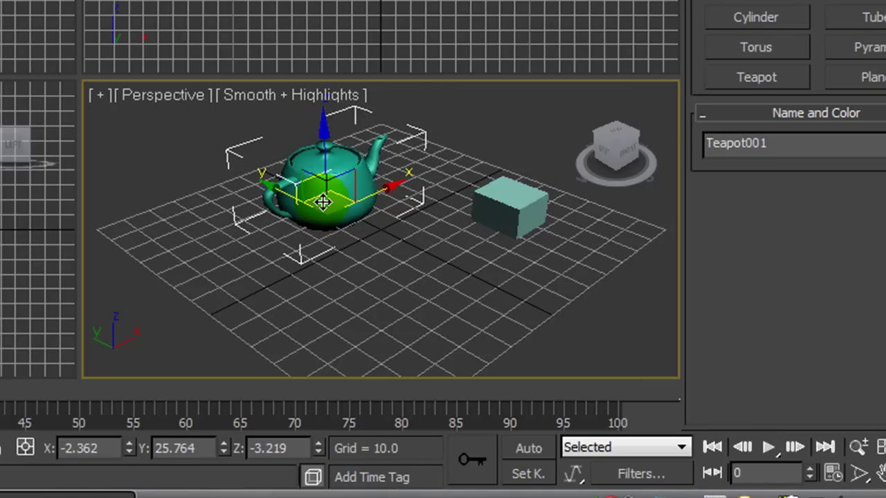
mouse_move(323, 201)
left_mouse_down()
mouse_move(302, 172)
mouse_move(365, 253)
mouse_move(283, 222)
mouse_move(316, 168)
mouse_move(283, 204)
mouse_move(306, 125)
mouse_move(338, 144)
mouse_move(325, 197)
mouse_move(368, 214)
mouse_move(305, 232)
mouse_move(333, 177)
mouse_move(330, 203)
mouse_move(320, 197)
left_mouse_up()
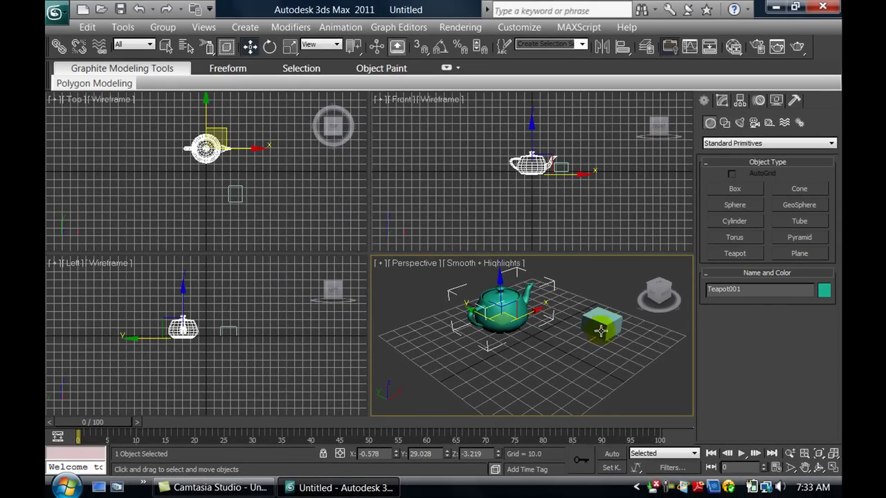
- Move Box001 left and slightly down to X 36.28, Y -18.995, Z -2.963, then deselect it
left_click(604, 319)
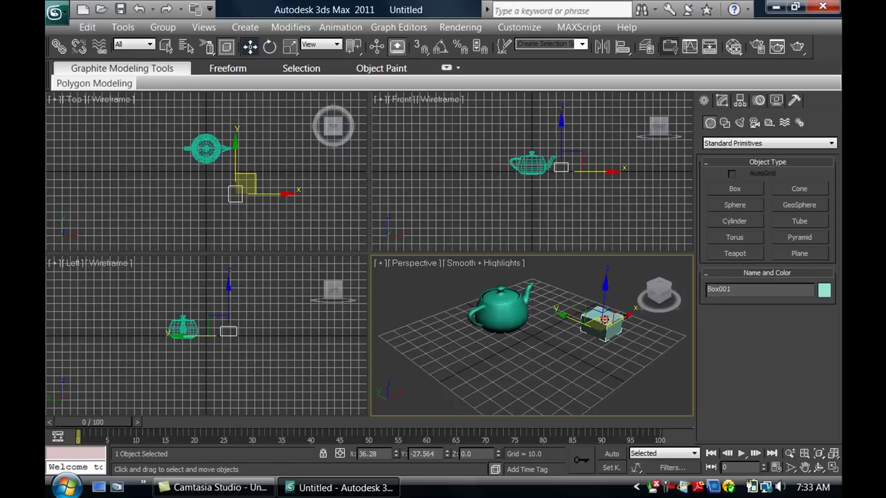
left_click_drag(558, 314, 548, 310)
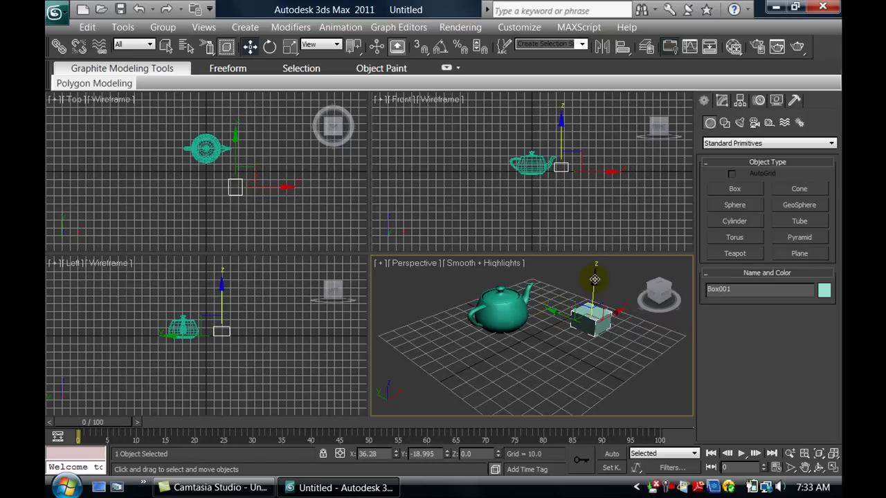
left_click_drag(593, 279, 593, 286)
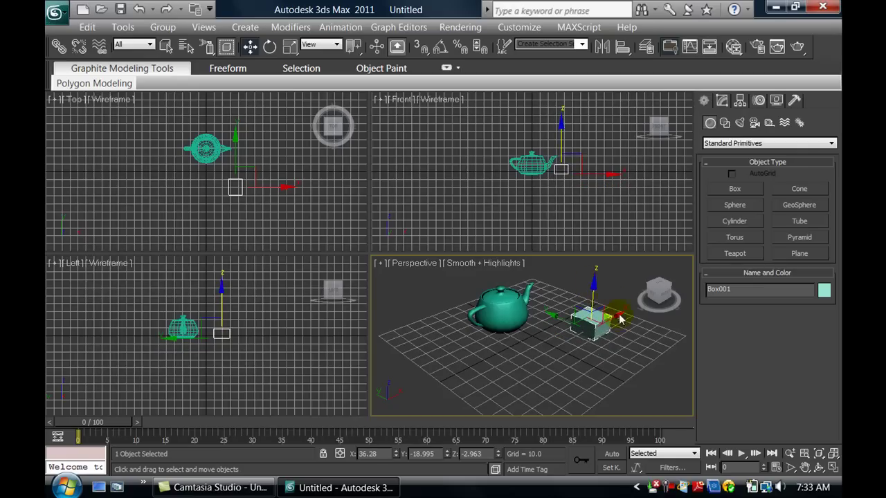
left_click(623, 308)
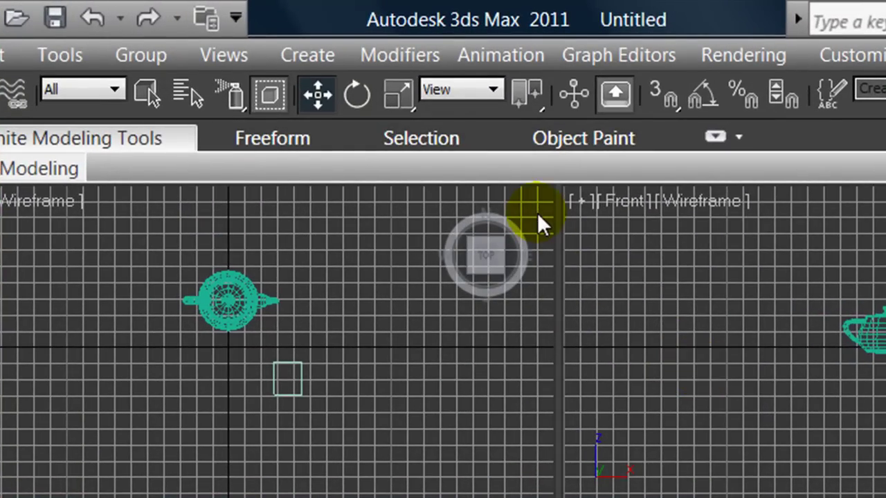
- Activate Select and Rotate and pick the teapot, whose rotation is still 0 on all axes
left_click(361, 94)
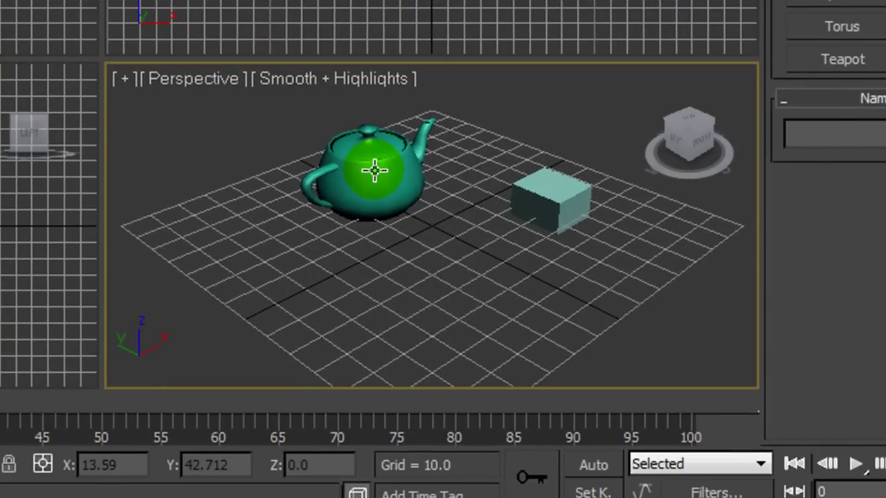
left_click(374, 170)
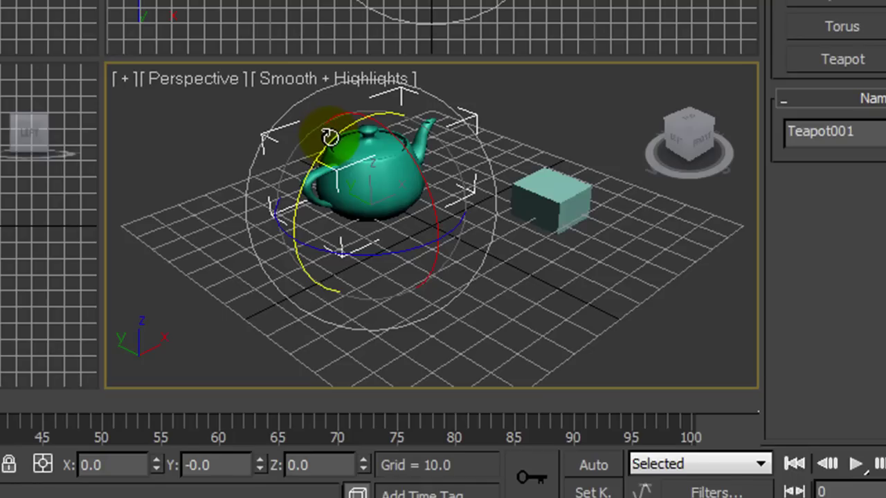
- Rotate the teapot about Y, Z and freely to X 9.336, Y -21.149, Z -40.837
mouse_move(330, 144)
left_mouse_down()
mouse_move(315, 156)
mouse_move(358, 101)
mouse_move(290, 237)
mouse_move(375, 89)
mouse_move(277, 197)
mouse_move(296, 159)
mouse_move(328, 150)
mouse_move(309, 196)
mouse_move(333, 148)
mouse_move(380, 178)
mouse_move(419, 328)
mouse_move(433, 170)
mouse_move(310, 314)
mouse_move(233, 95)
mouse_move(377, 246)
mouse_move(382, 221)
left_mouse_up()
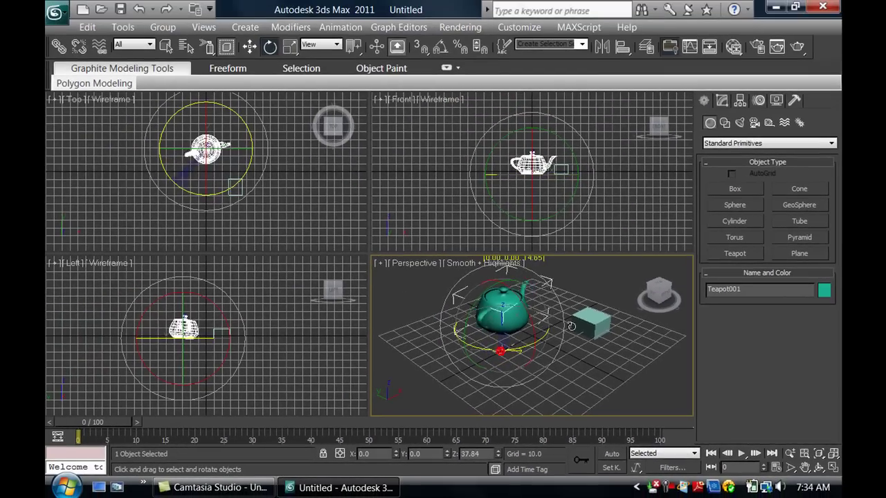
mouse_move(491, 358)
left_mouse_down()
mouse_move(524, 356)
mouse_move(492, 362)
mouse_move(486, 346)
left_mouse_up()
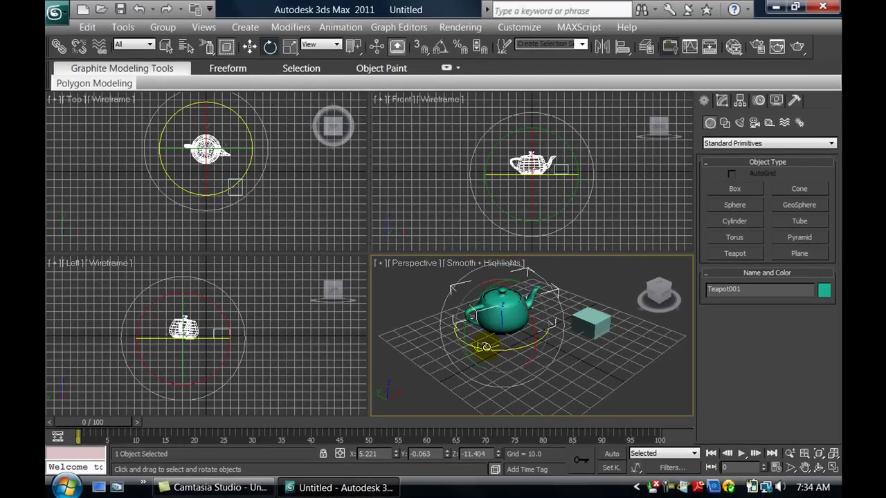
mouse_move(499, 316)
left_mouse_down()
mouse_move(498, 351)
mouse_move(497, 316)
mouse_move(474, 324)
left_mouse_up()
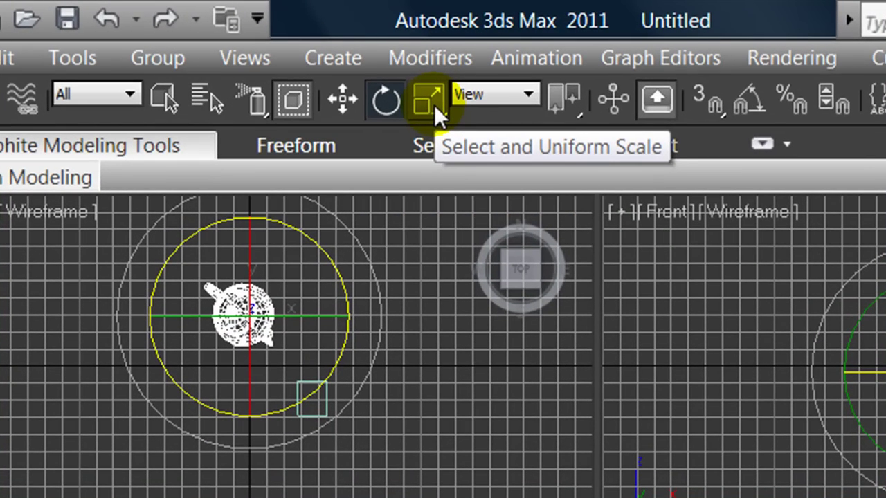
- Scale the teapot to about X 104.668, Y 115.195, Z 101.172 percent, then select the box
left_click(434, 104)
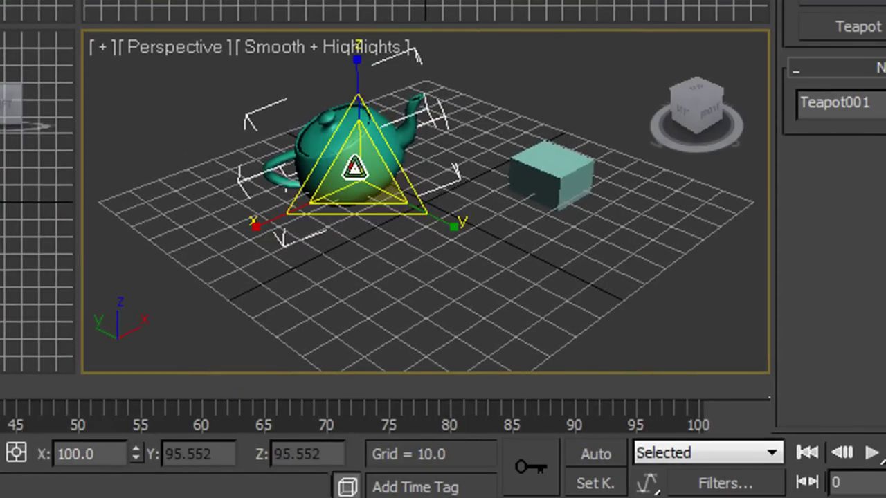
left_click_drag(355, 167, 358, 173)
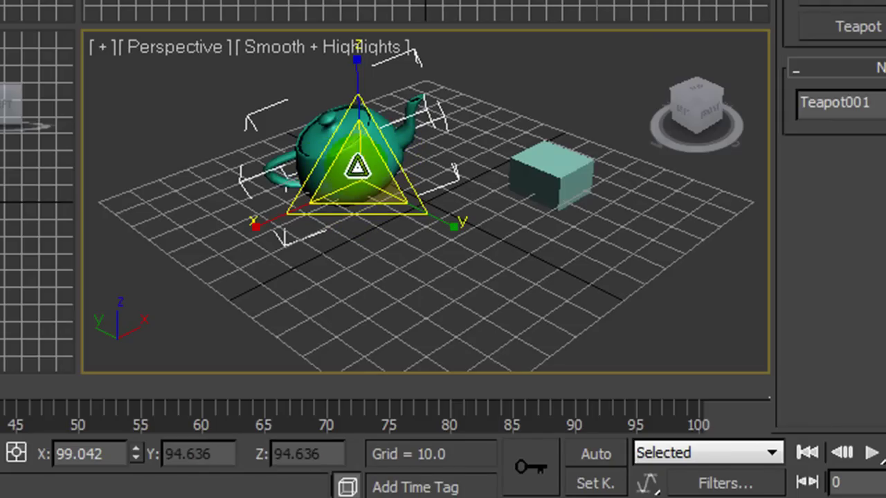
mouse_move(357, 178)
left_mouse_down()
mouse_move(205, 44)
mouse_move(297, 207)
mouse_move(381, 250)
mouse_move(329, 220)
mouse_move(198, 76)
mouse_move(246, 161)
mouse_move(303, 230)
mouse_move(221, 115)
mouse_move(250, 178)
mouse_move(276, 190)
mouse_move(331, 159)
left_mouse_up()
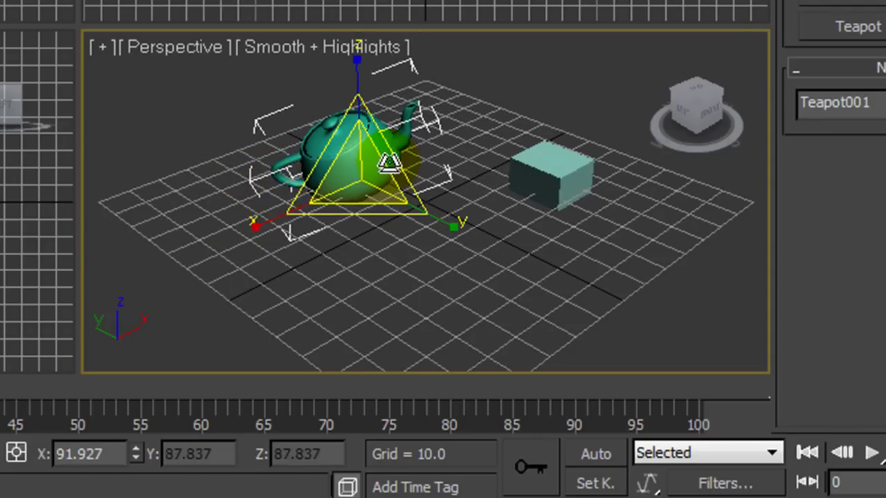
mouse_move(390, 164)
left_mouse_down()
mouse_move(483, 100)
mouse_move(532, 46)
mouse_move(421, 188)
mouse_move(408, 191)
left_mouse_up()
mouse_move(364, 217)
left_mouse_down()
mouse_move(358, 326)
mouse_move(352, 221)
left_mouse_up()
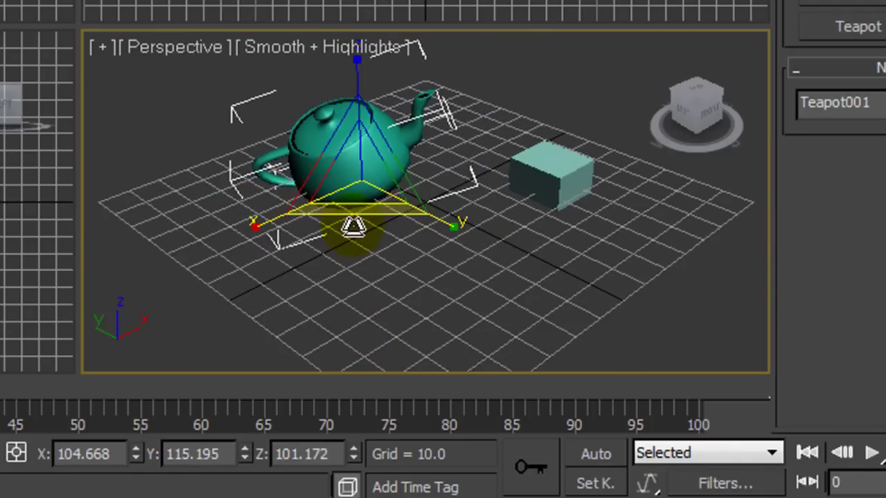
left_click(557, 168)
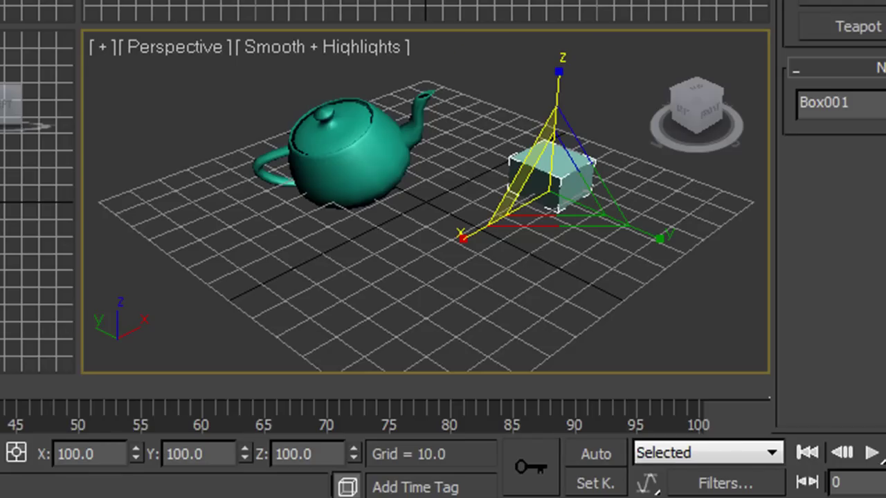
- Stretch the box to X 105.549, Y 110.519, Z 112.996 percent, then restore uniform scaling
mouse_move(560, 176)
left_mouse_down()
mouse_move(589, 160)
mouse_move(587, 171)
left_mouse_up()
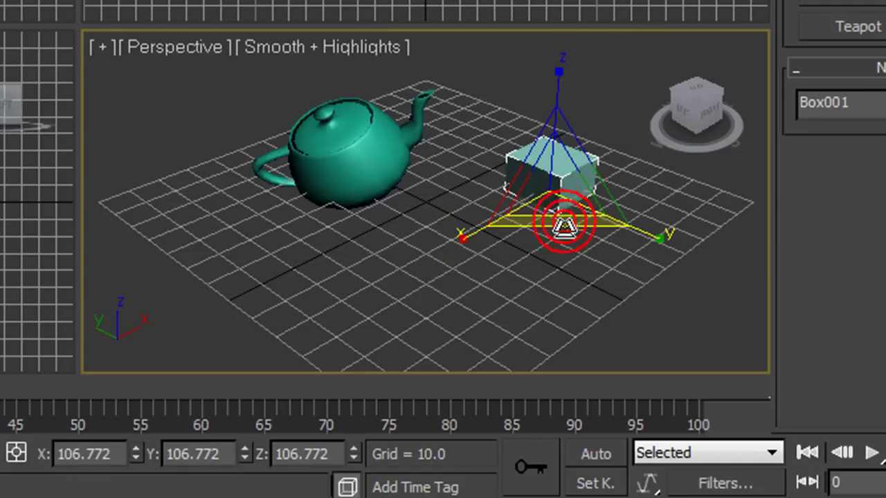
left_click_drag(565, 222, 565, 358)
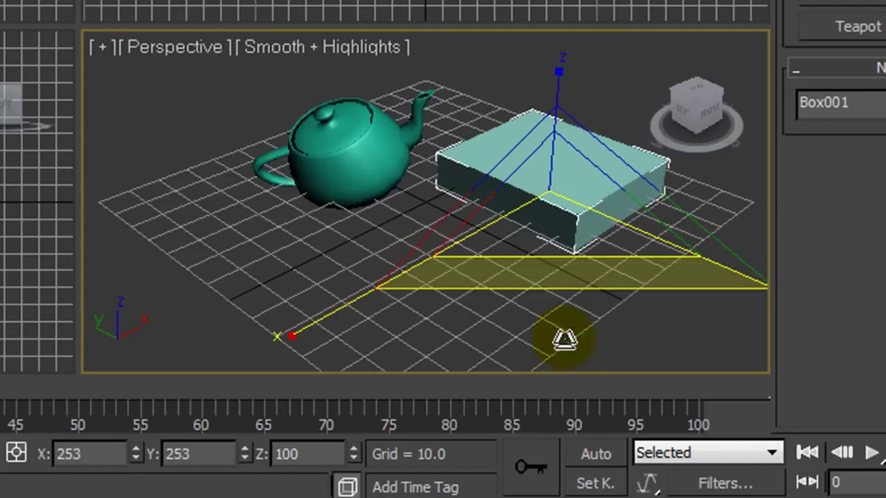
left_click_drag(565, 358, 585, 202)
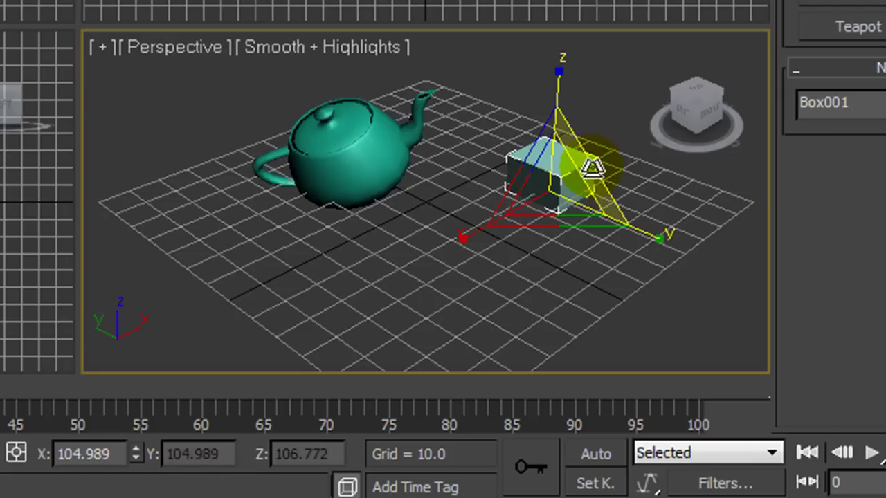
mouse_move(590, 169)
left_mouse_down()
mouse_move(680, 86)
mouse_move(593, 170)
left_mouse_up()
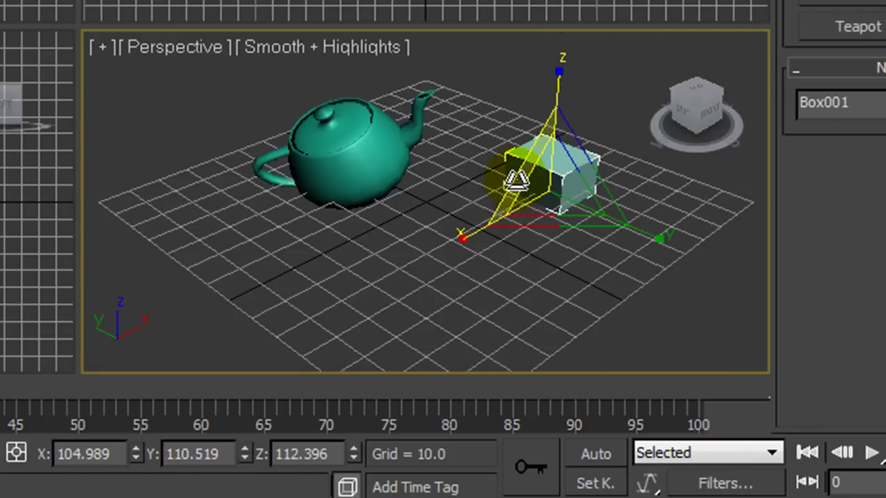
mouse_move(515, 181)
left_mouse_down()
mouse_move(449, 164)
mouse_move(451, 181)
left_mouse_up()
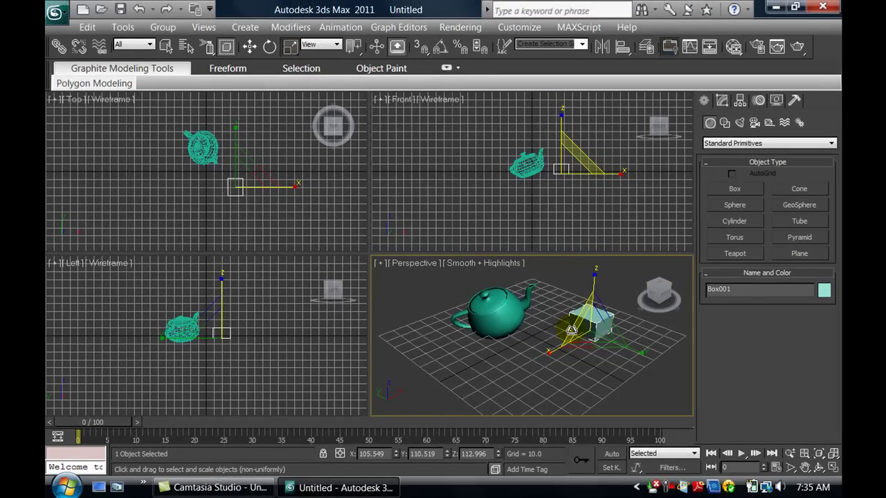
key("F8")
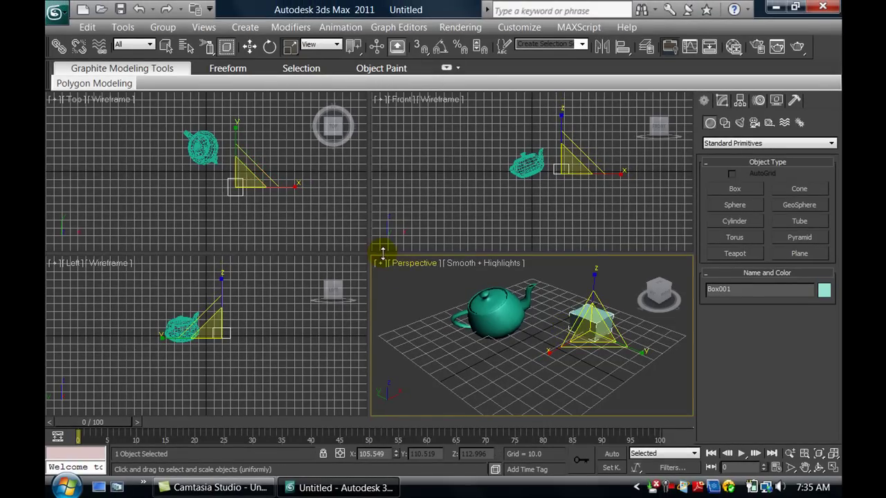